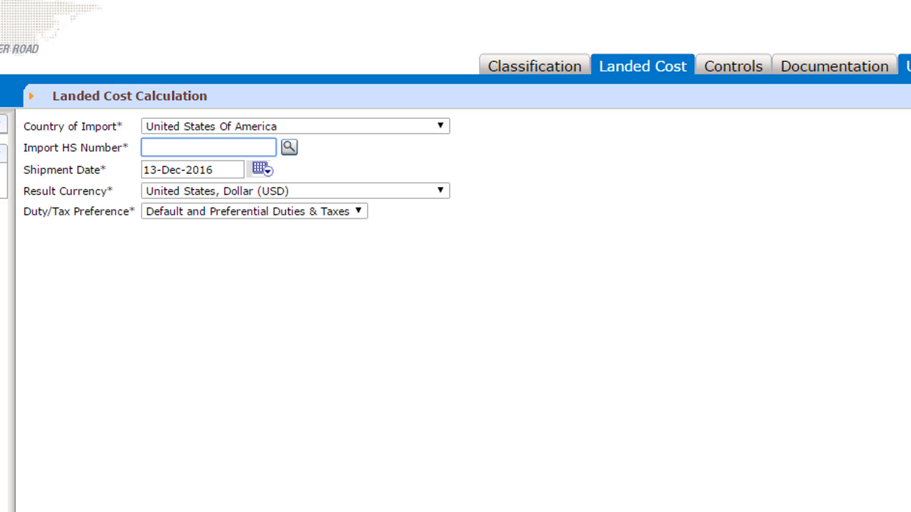
pyautogui.write('8456101020')
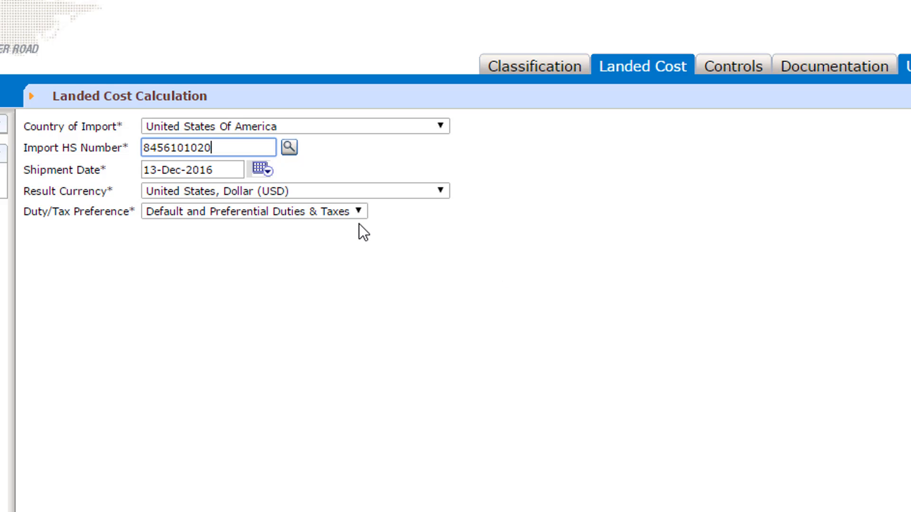
pyautogui.click(358, 211)
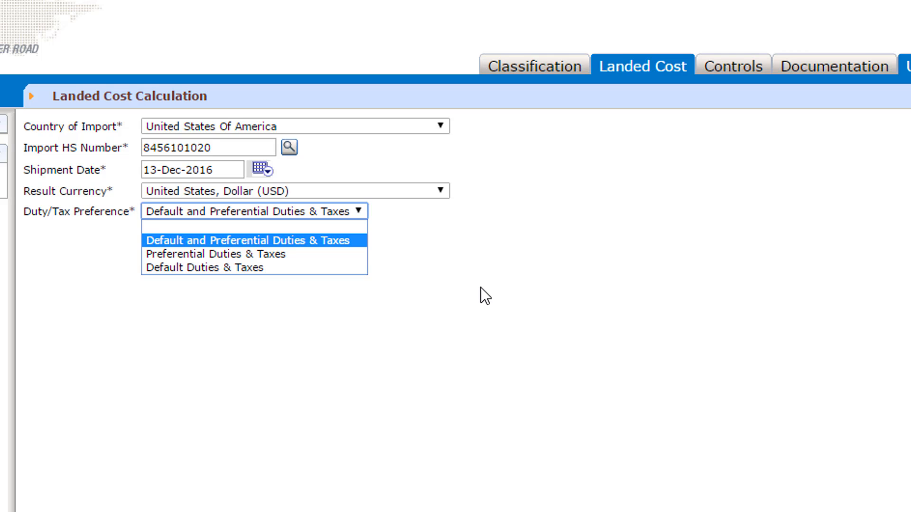
pyautogui.click(326, 240)
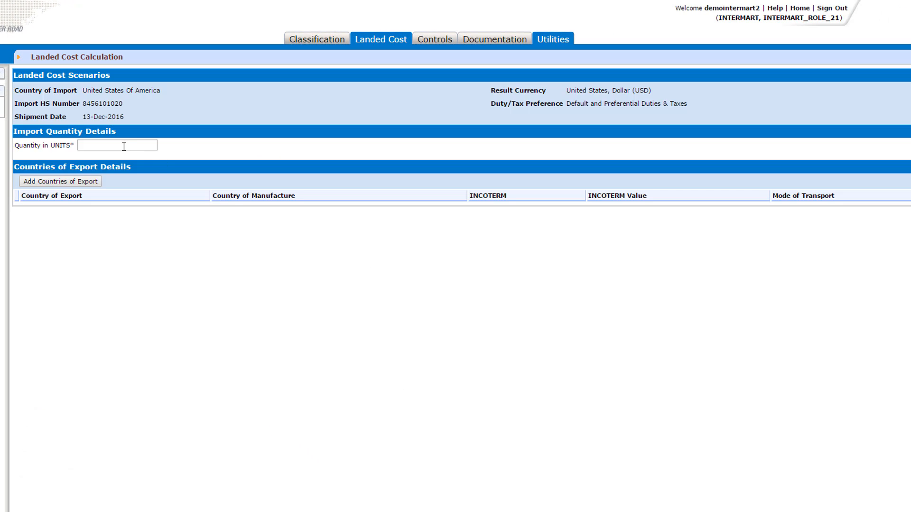
# - Set the import quantity to 400 units and add China and Mexico as countries of export
pyautogui.click(124, 146)
pyautogui.write('400')
pyautogui.click(60, 181)
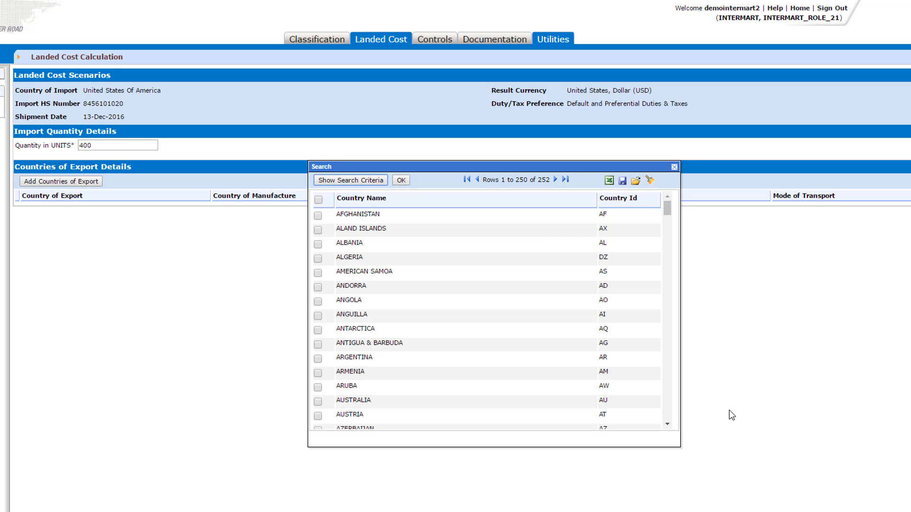
pyautogui.scroll(-10, 483, 349)
pyautogui.click(317, 276)
pyautogui.scroll(-20, 437, 287)
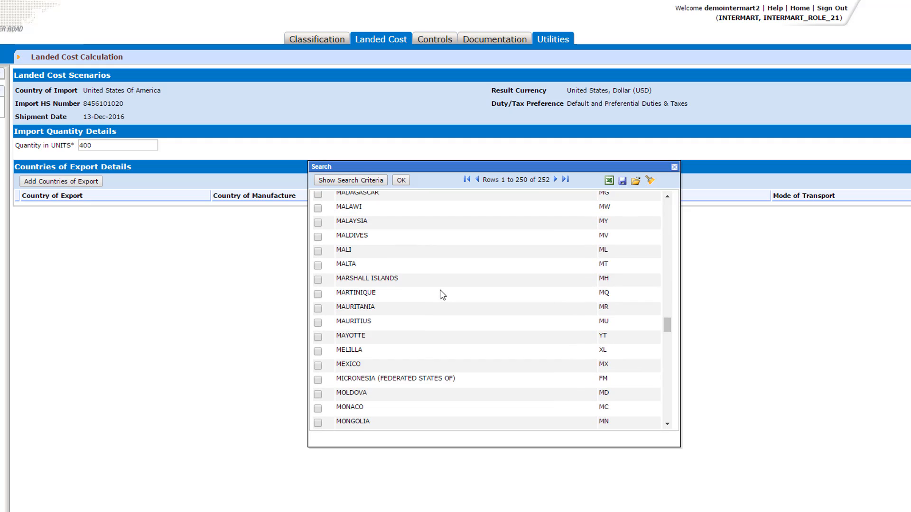
pyautogui.scroll(-3, 440, 294)
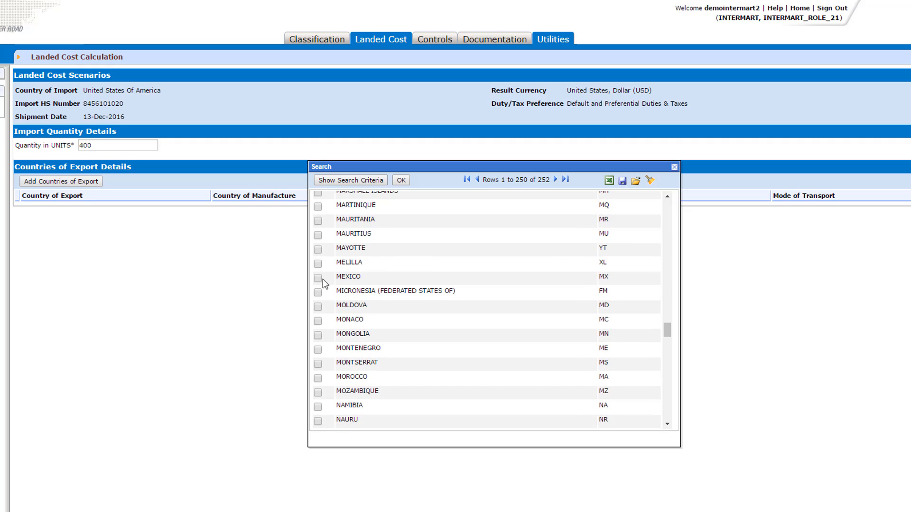
pyautogui.click(318, 277)
pyautogui.click(401, 181)
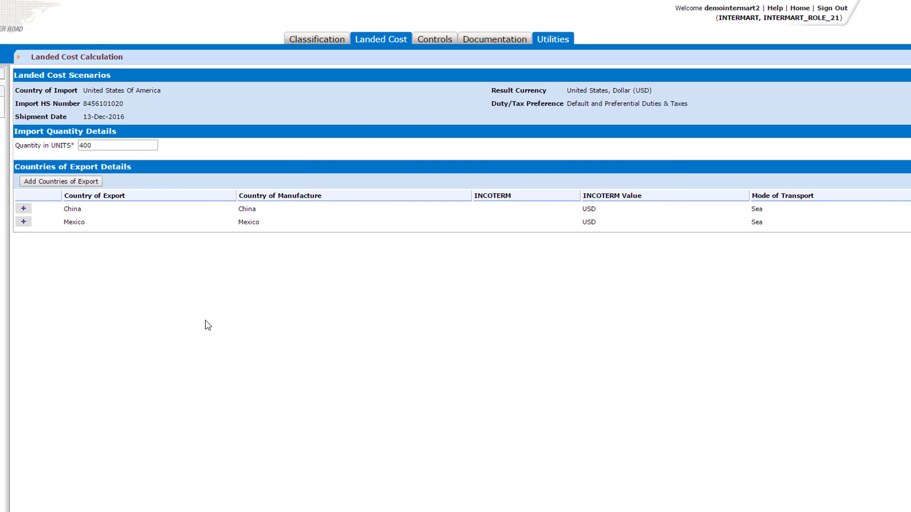
# - For the China export, set the INCOTERM to CPT - Carriage Paid To with a value of 100000
pyautogui.click(24, 209)
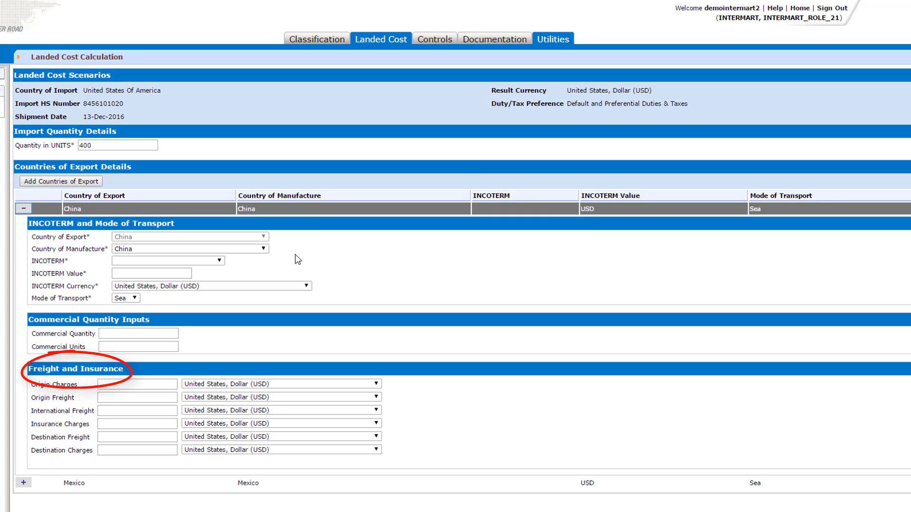
pyautogui.click(220, 261)
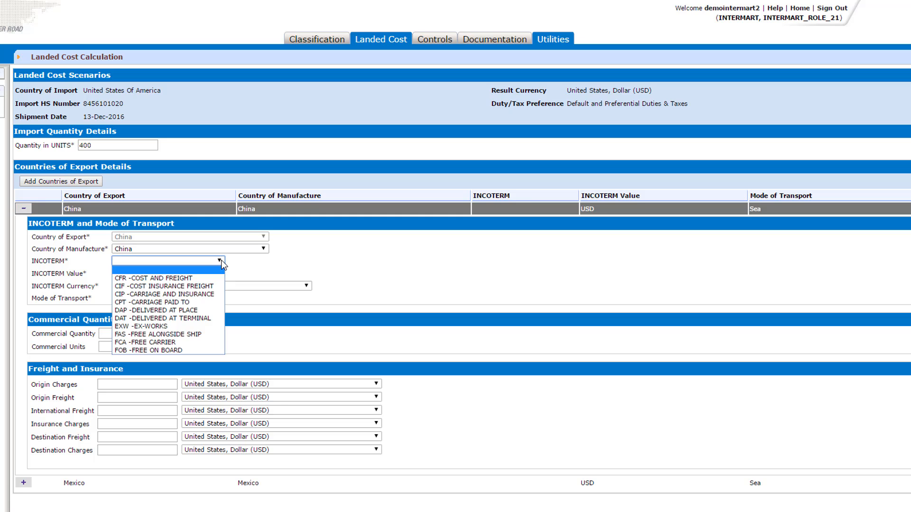
pyautogui.click(205, 302)
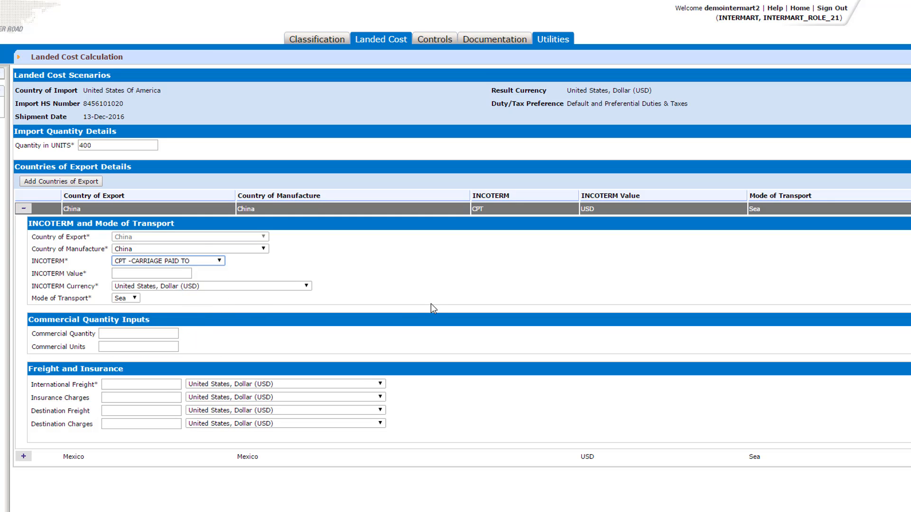
pyautogui.click(168, 273)
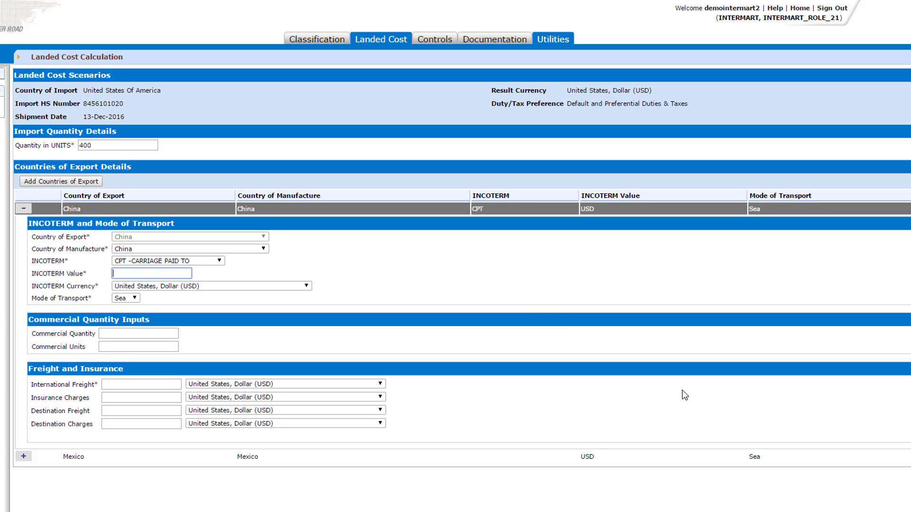
pyautogui.write('100000')
# - Enter China's commercial quantity as 400 and its commercial units as boxes
pyautogui.click(160, 334)
pyautogui.write('400')
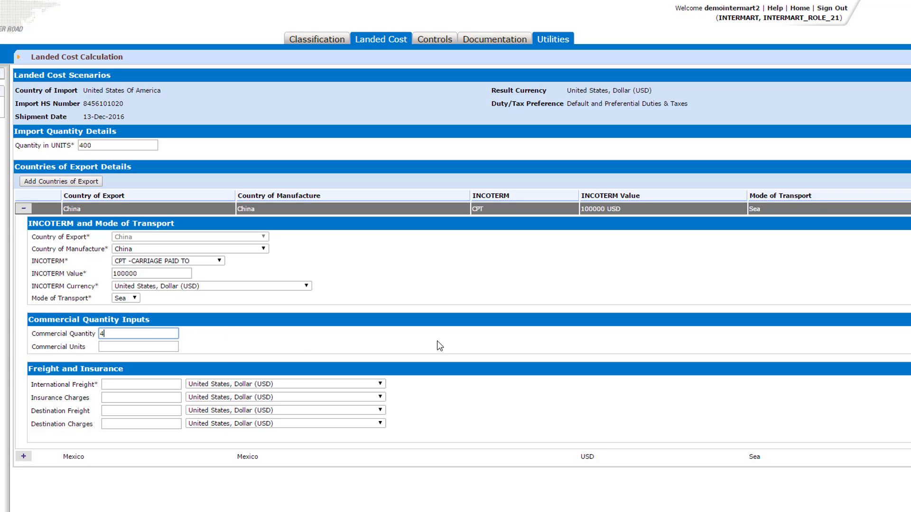
pyautogui.click(154, 345)
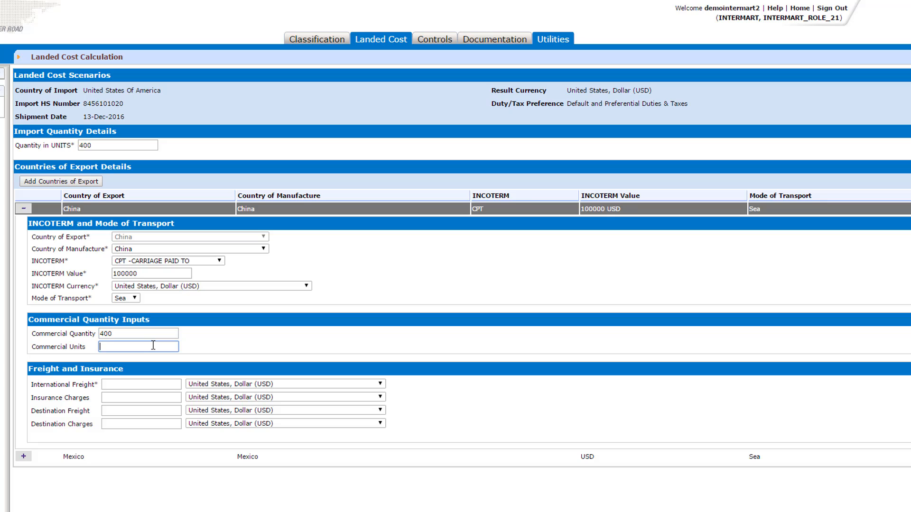
pyautogui.write('boxes')
pyautogui.press('Tab')
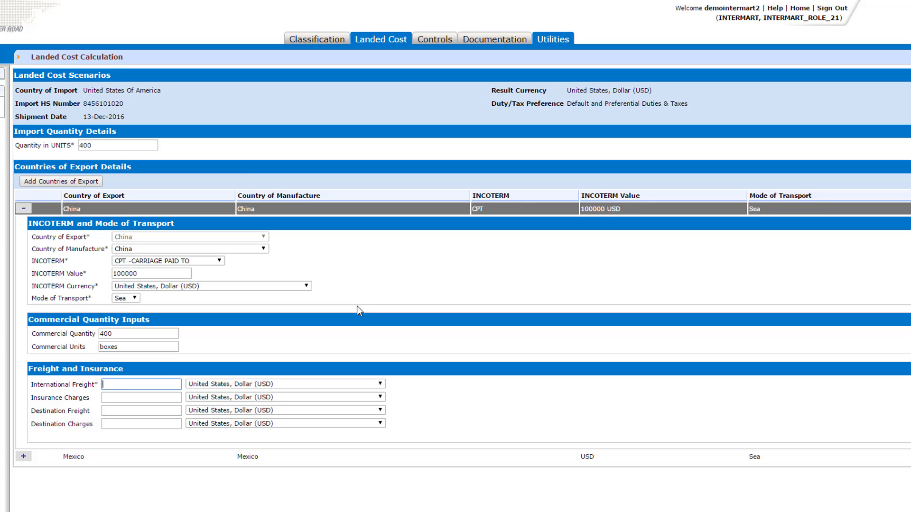
# - Enter China's international freight as 10000, insurance charges as 1000, destination freight as 5000 and destination charges as 2500
pyautogui.write('10000')
pyautogui.press('Tab')
pyautogui.press('Tab')
pyautogui.write('1000')
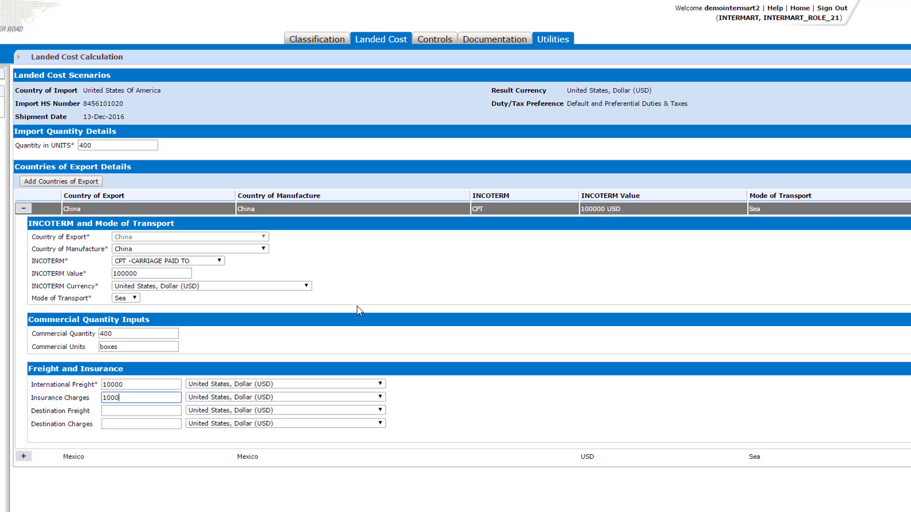
pyautogui.press('Tab')
pyautogui.press('Tab')
pyautogui.write('5000')
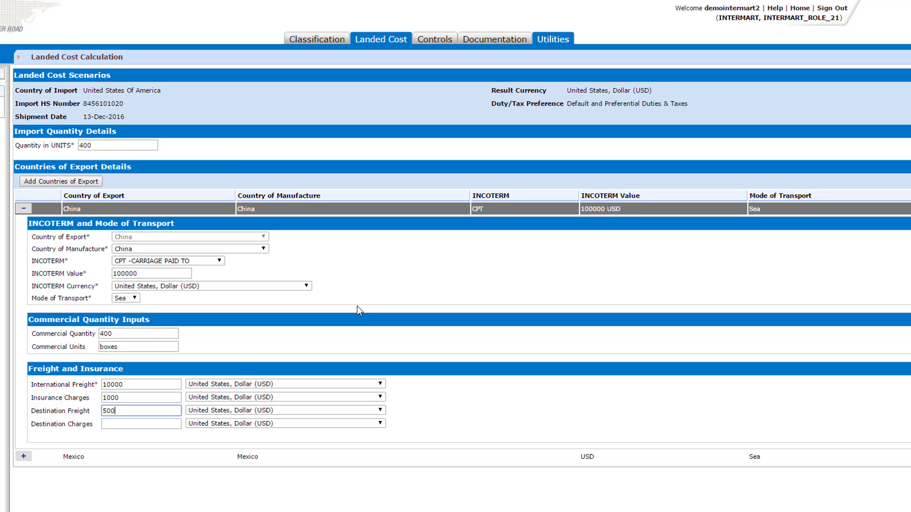
pyautogui.press('Tab')
pyautogui.press('Tab')
pyautogui.write('2500')
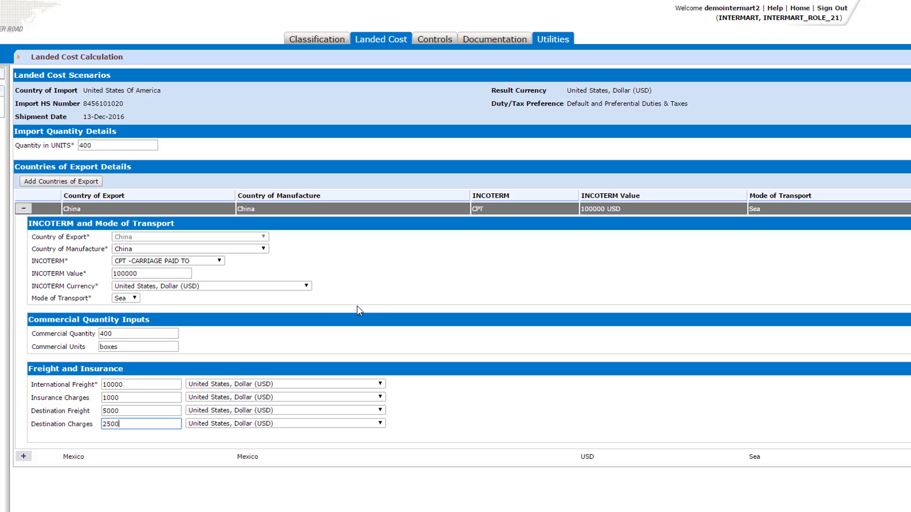
pyautogui.press('Tab')
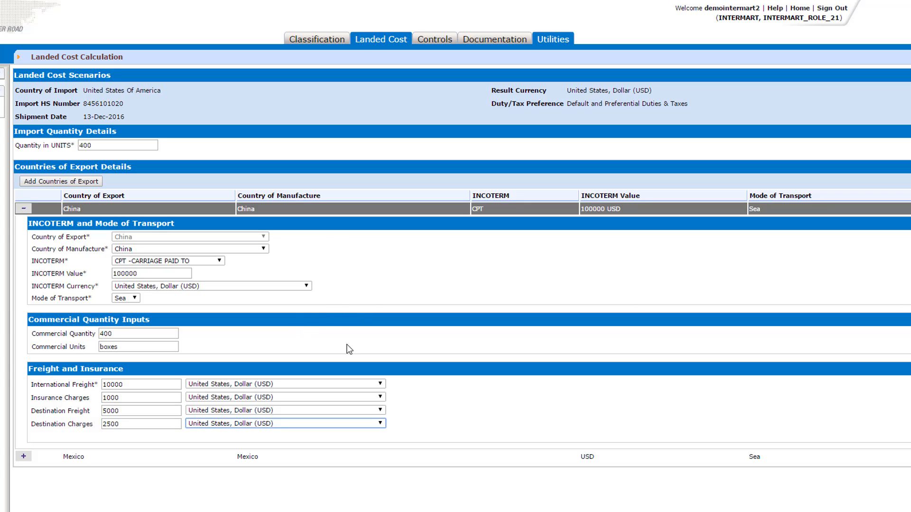
# - For the Mexico export, set the INCOTERM to CPT - Carriage Paid To with a value of 115000
pyautogui.click(23, 456)
pyautogui.scroll(-4, 217, 401)
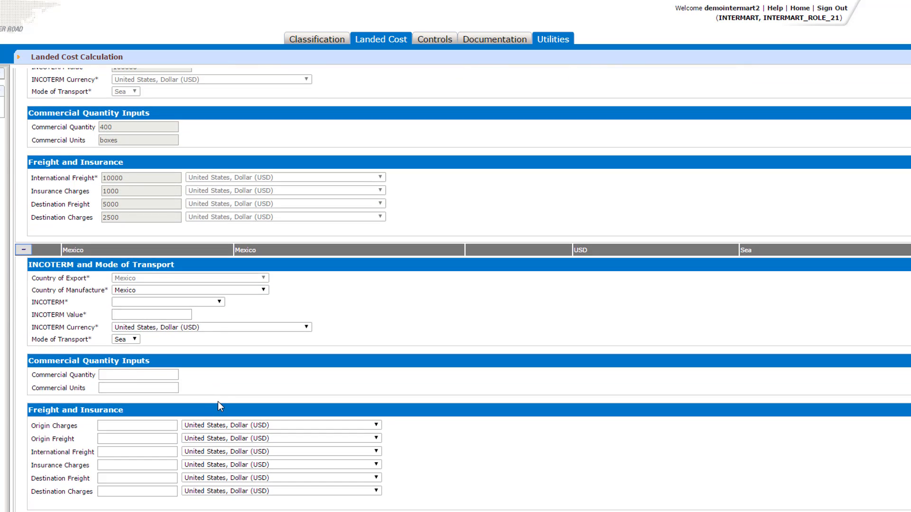
pyautogui.click(219, 301)
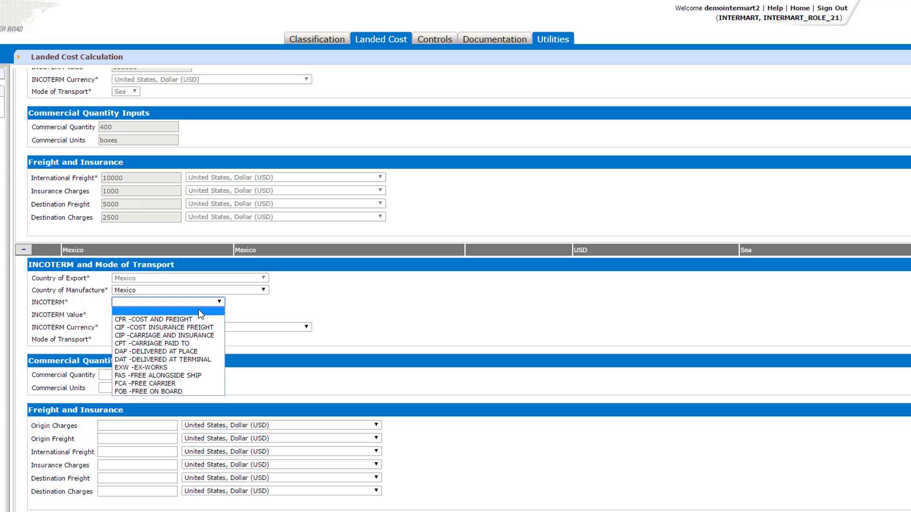
pyautogui.click(166, 343)
pyautogui.click(147, 340)
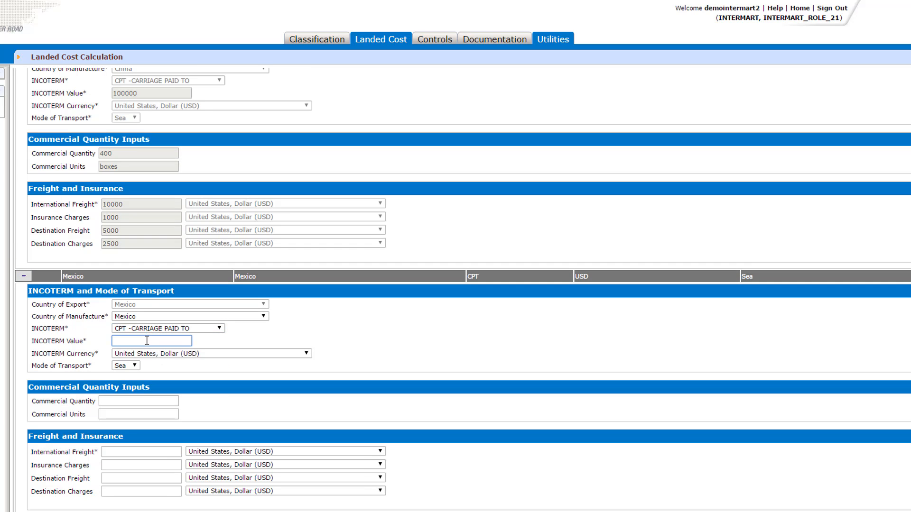
pyautogui.write('115000')
# - Enter Mexico's commercial quantity as 400 and its commercial units as boxes
pyautogui.click(124, 401)
pyautogui.write('400')
pyautogui.press('Tab')
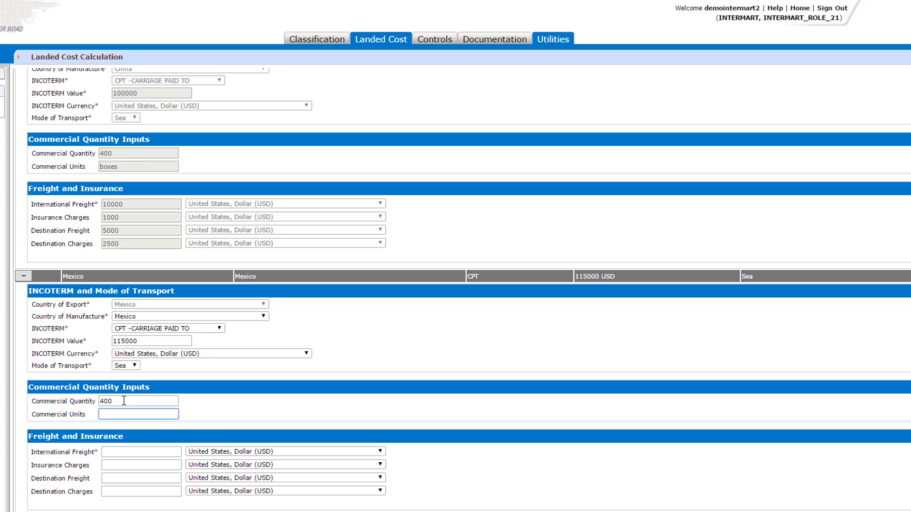
pyautogui.write('boxes')
# - Enter Mexico's international freight as 2500, insurance charges as 1000 and destination charges as 500, and calculate the landed costs
pyautogui.click(110, 451)
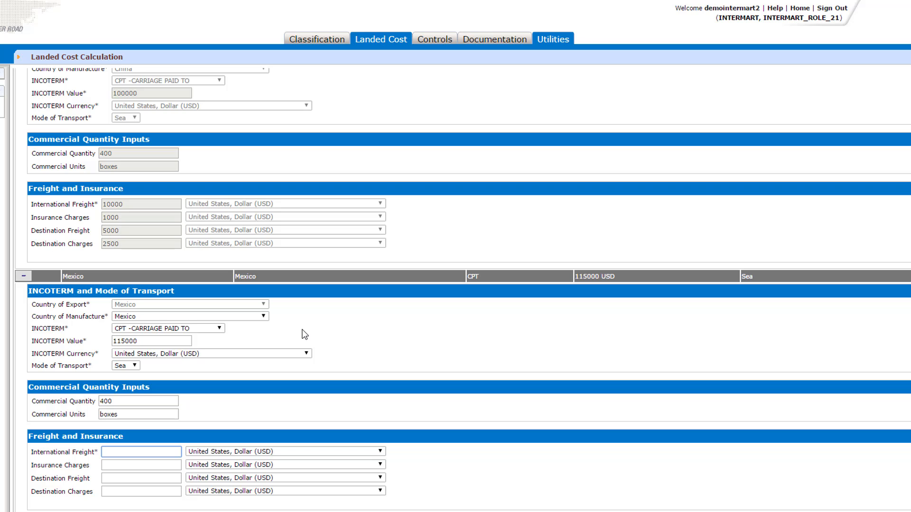
pyautogui.write('2500')
pyautogui.press('Tab')
pyautogui.press('Tab')
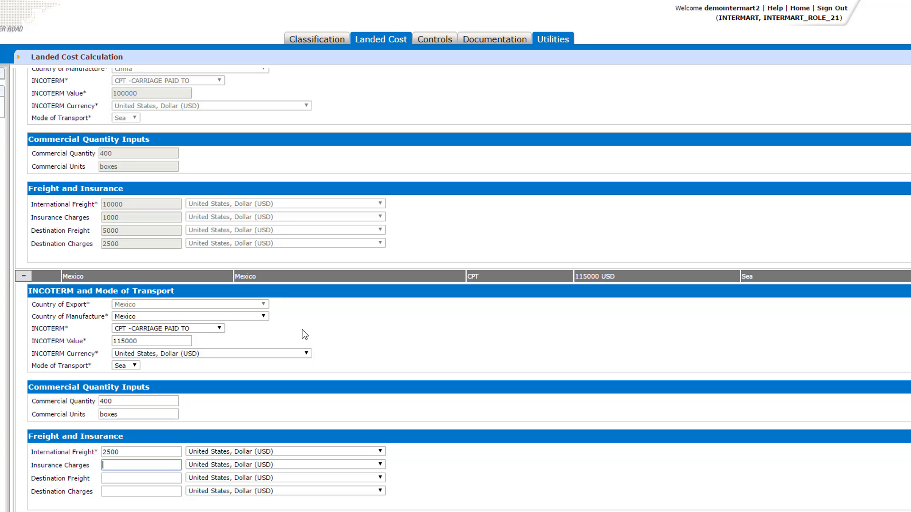
pyautogui.write('1000')
pyautogui.press('Tab')
pyautogui.press('Tab')
pyautogui.press('Tab')
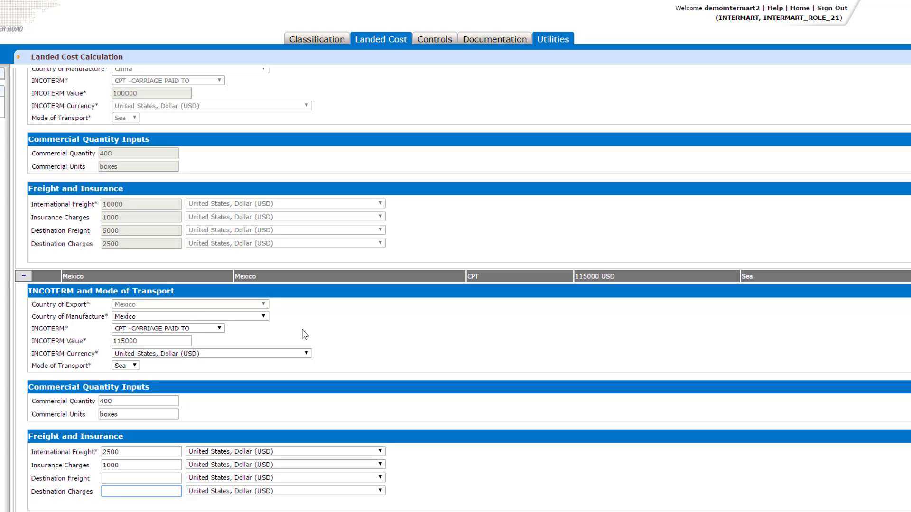
pyautogui.write('500')
pyautogui.press('Return')
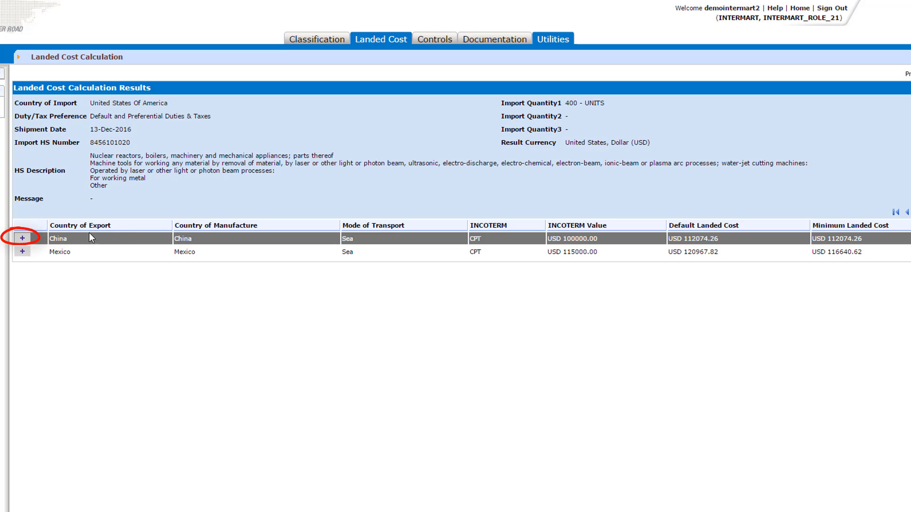
# - Expand the China and Mexico results and examine their duties, taxes, total landed cost and cost per unit
pyautogui.click(22, 238)
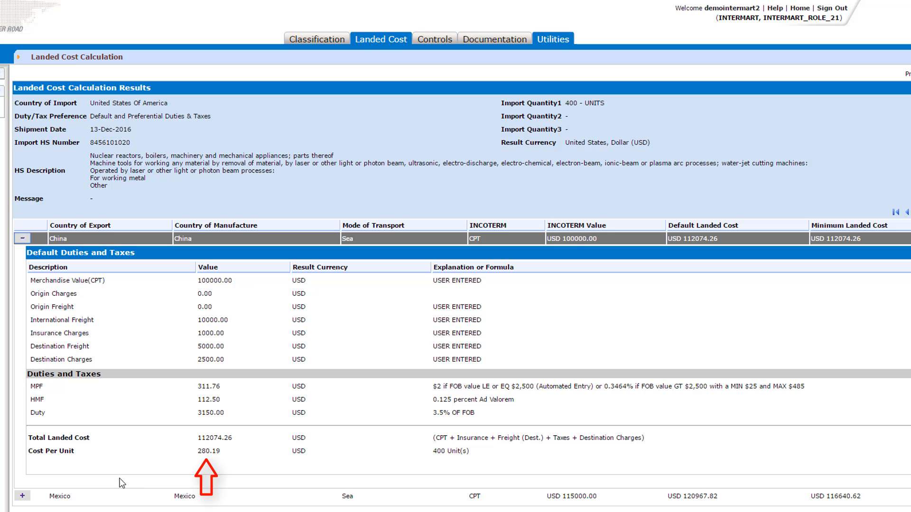
pyautogui.click(22, 495)
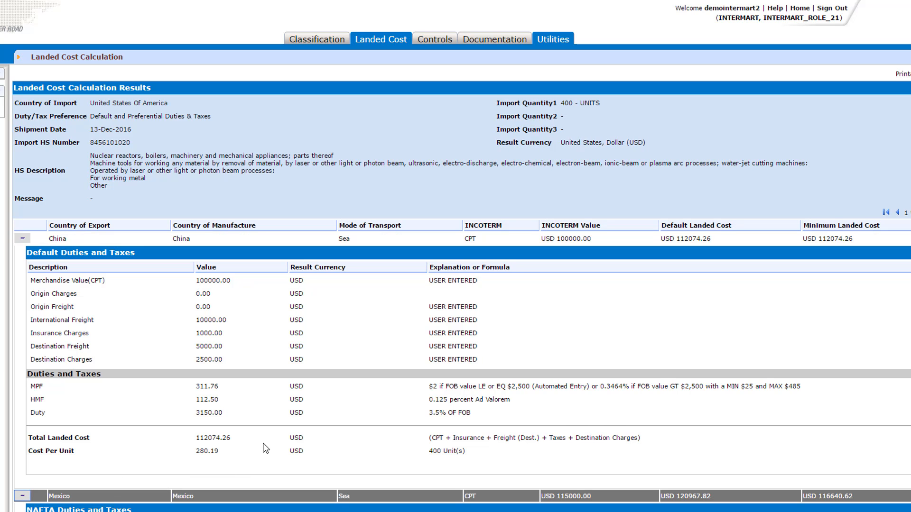
pyautogui.scroll(-3, 266, 448)
pyautogui.scroll(-3, 264, 446)
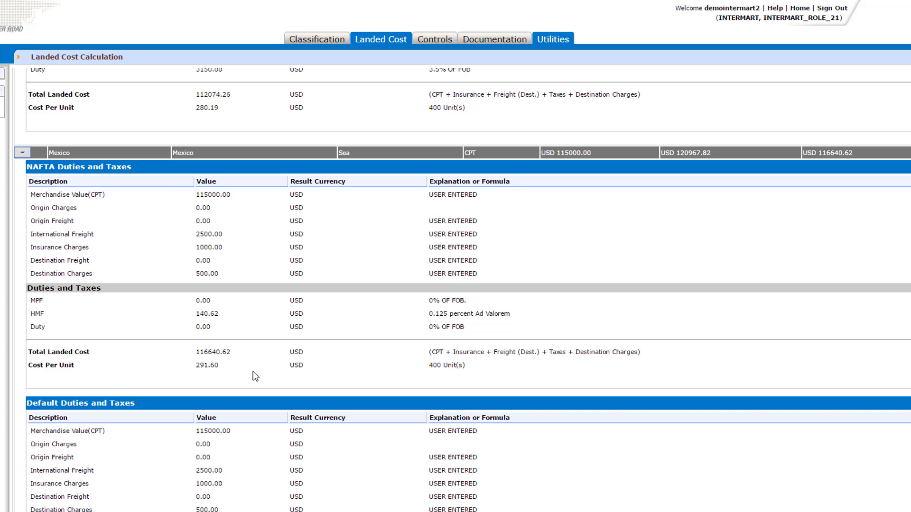
pyautogui.scroll(-3, 255, 376)
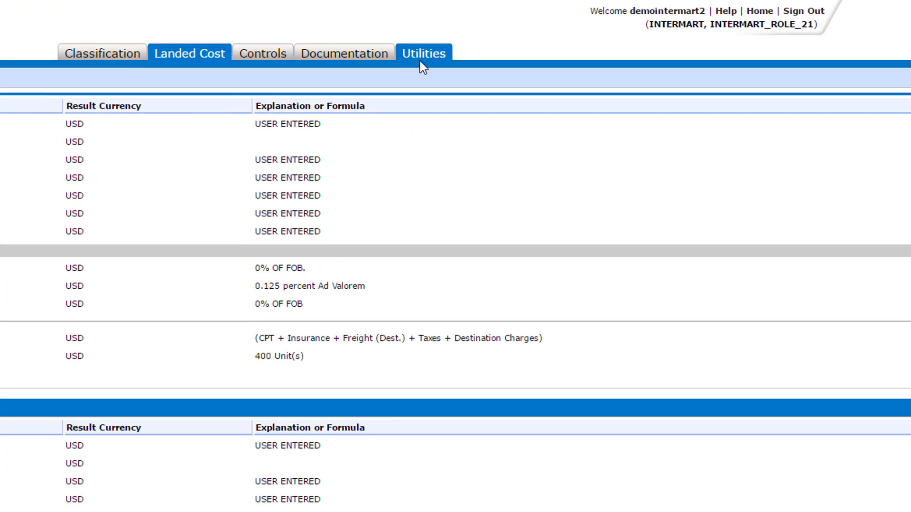
# - Search the Quick Audit Trail for Landed Cost requests with the request date range starting at 13-Dec-2016
pyautogui.click(553, 41)
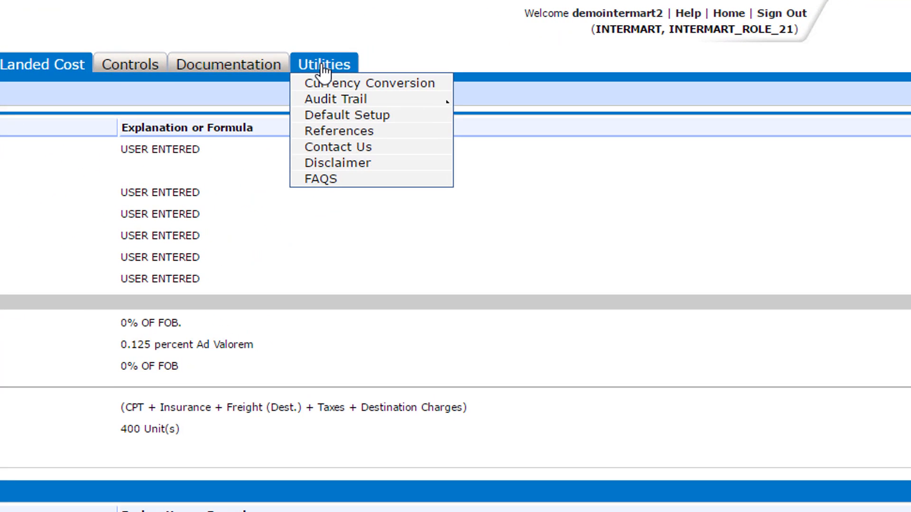
pyautogui.moveTo(331, 106)
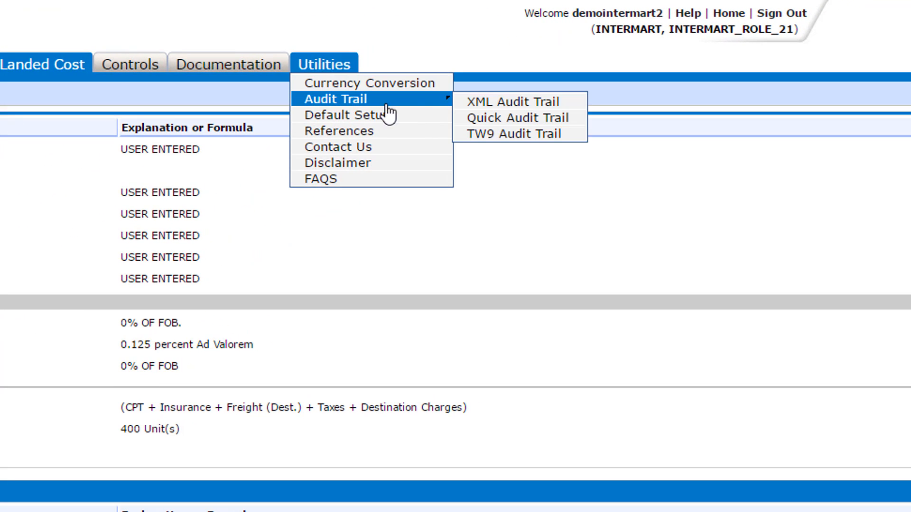
pyautogui.click(491, 118)
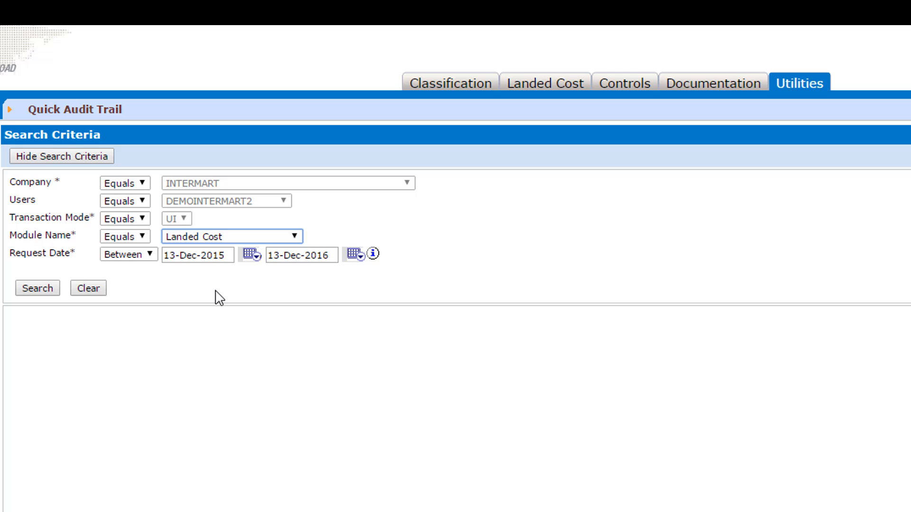
pyautogui.click(225, 257)
pyautogui.press('BackSpace')
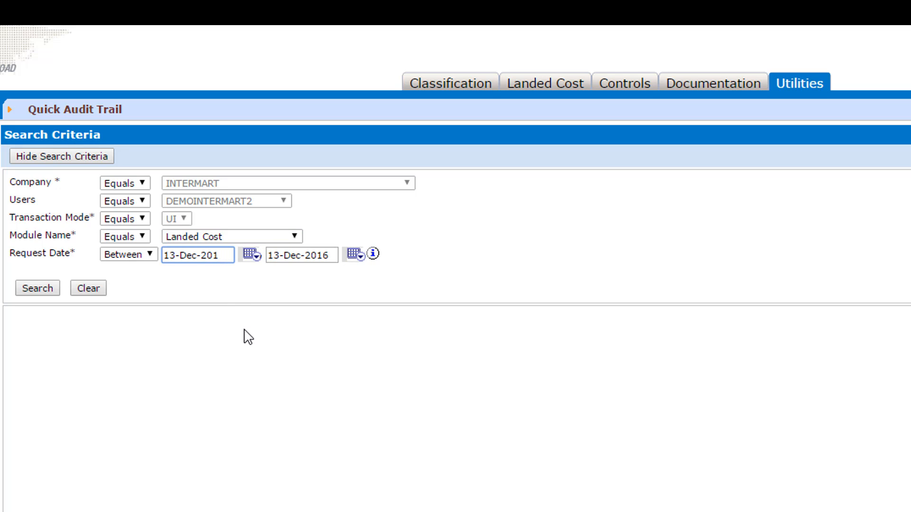
pyautogui.write('6')
pyautogui.click(31, 288)
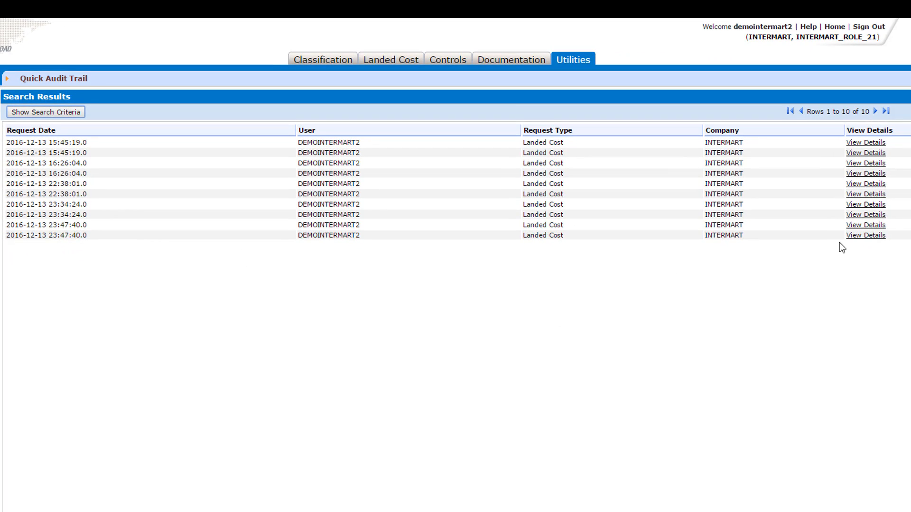
# - Open the details of the last listed audit trail request and review its China cost breakdown
pyautogui.click(859, 237)
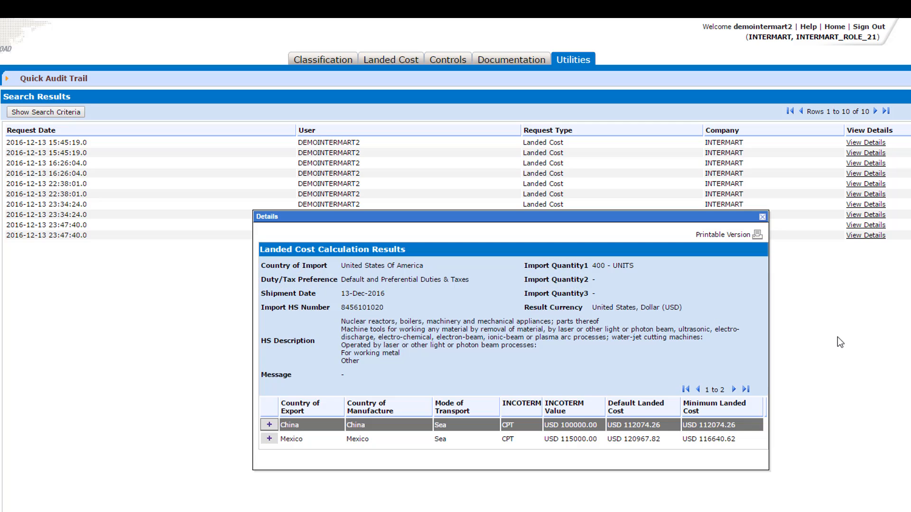
pyautogui.click(269, 424)
pyautogui.scroll(-8, 605, 426)
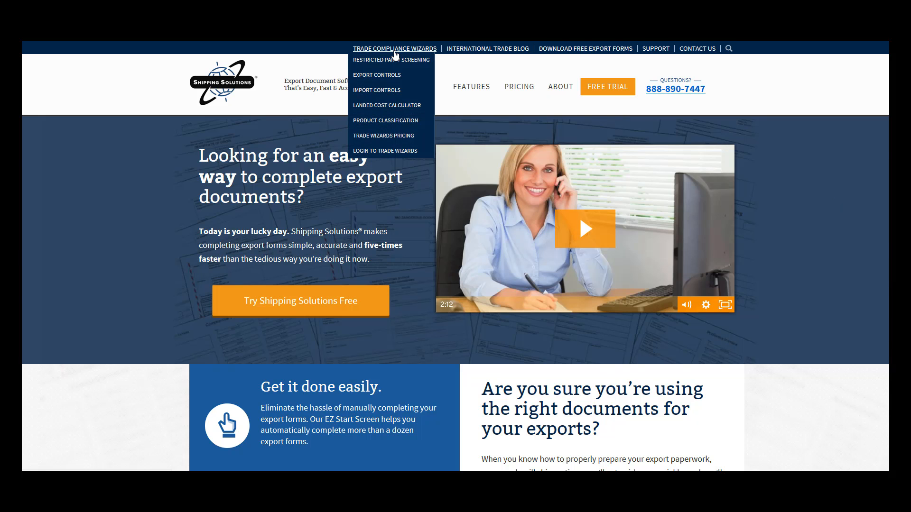
# - On the Shipping Solutions website, open the Trade Compliance Wizards page
pyautogui.click(395, 50)
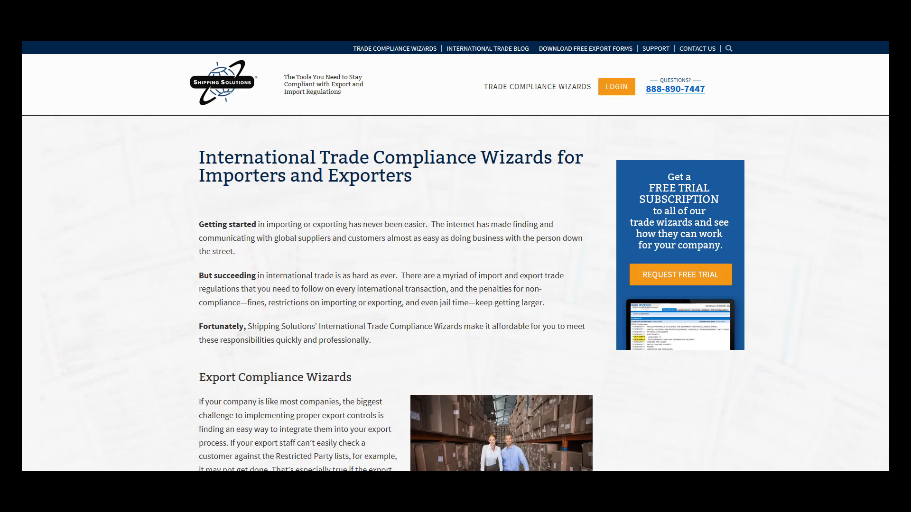